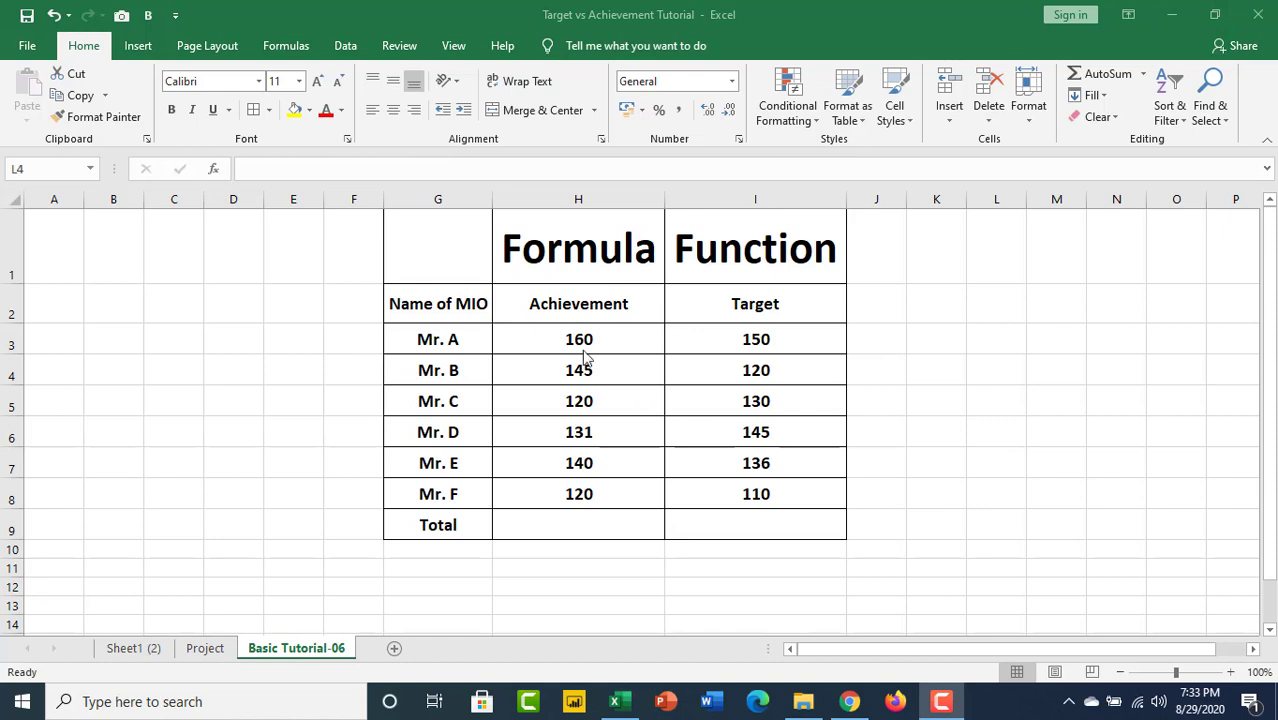
Total the Achievement column in H9 with the cell-by-cell addition formula =H3+H4+H5+H6+H7+H8.
{"action": "left_click", "coordinate": [555, 520]}
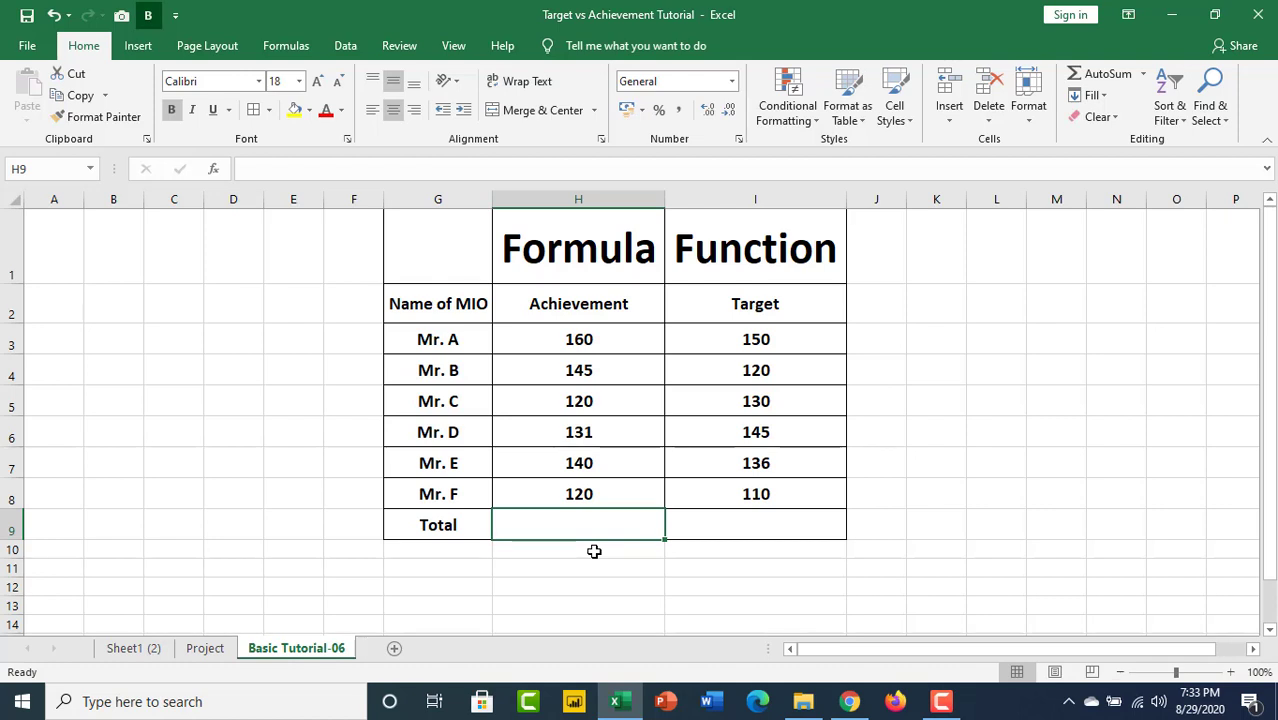
{"action": "type", "text": "="}
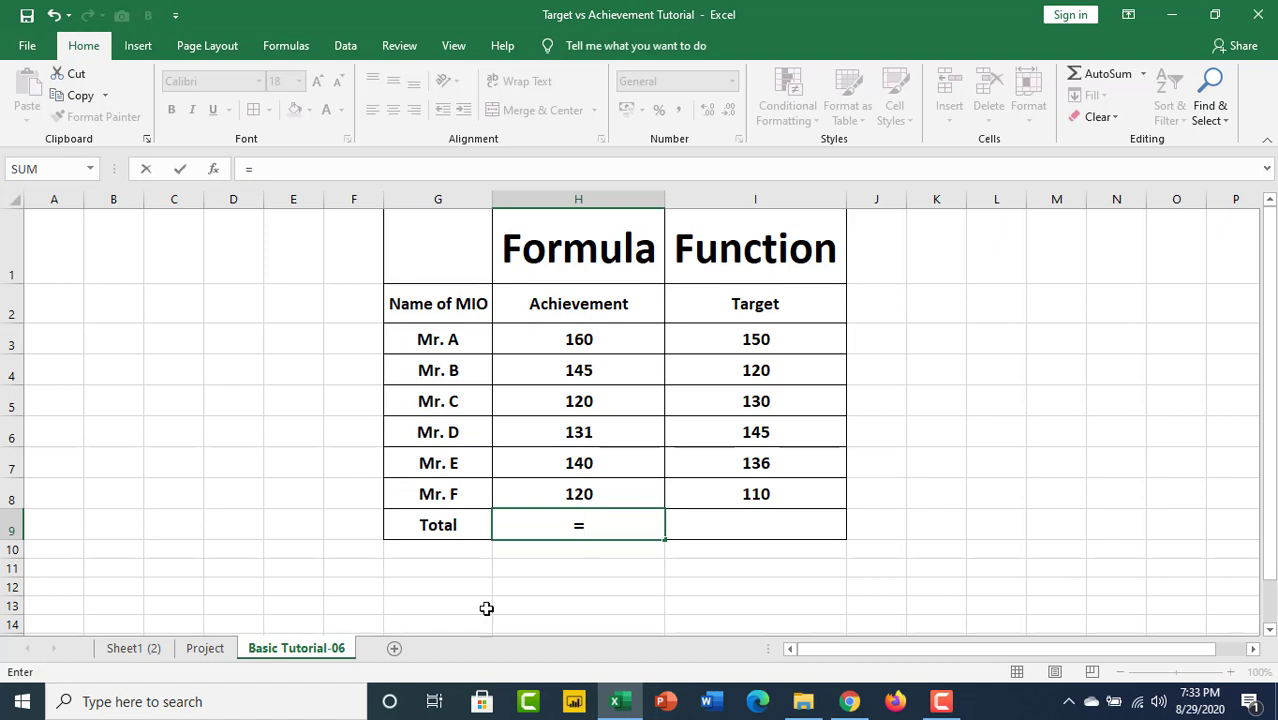
{"action": "left_click", "coordinate": [597, 345]}
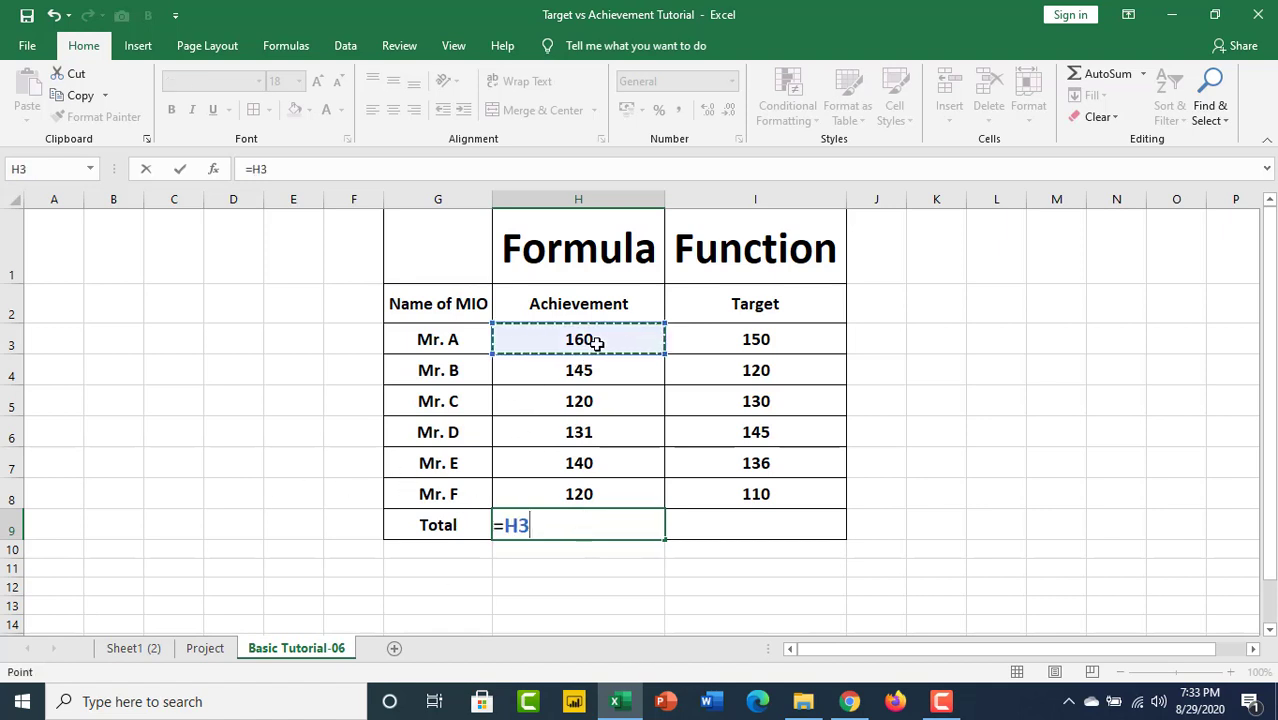
{"action": "type", "text": "+"}
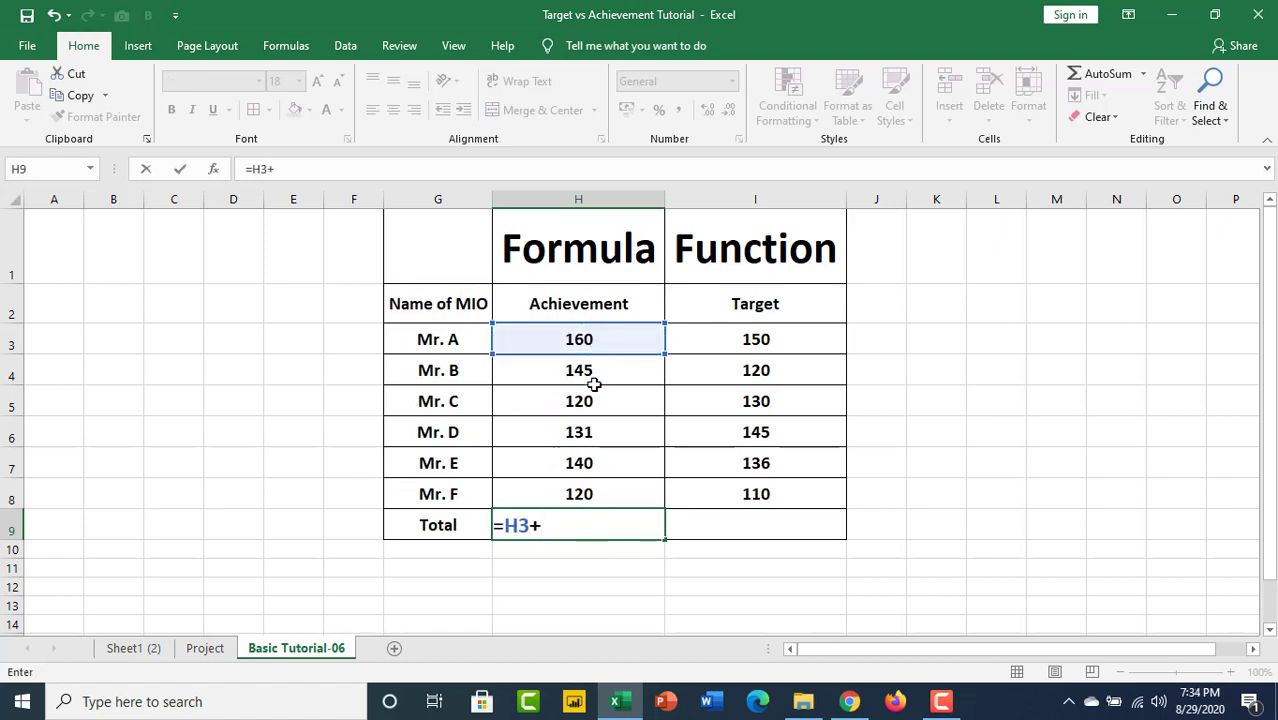
{"action": "left_click", "coordinate": [600, 375]}
{"action": "type", "text": "+"}
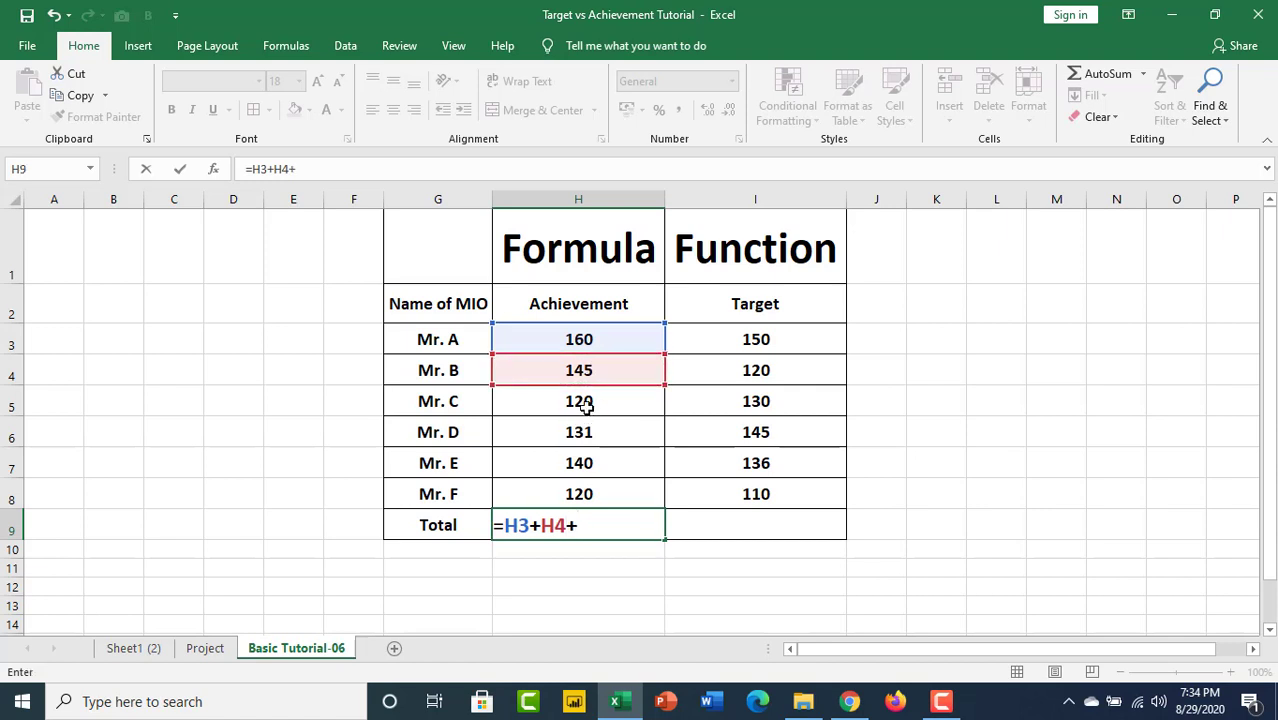
{"action": "left_click", "coordinate": [598, 404]}
{"action": "type", "text": "+"}
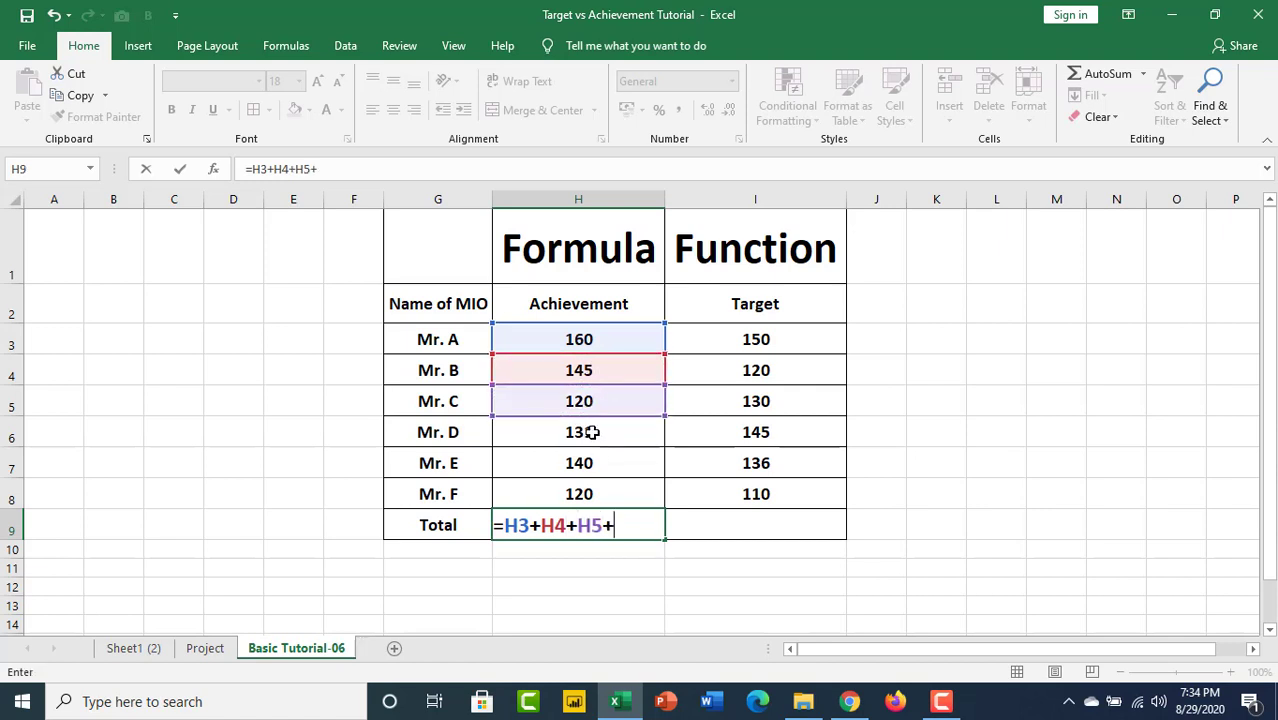
{"action": "left_click", "coordinate": [605, 434]}
{"action": "type", "text": "+"}
{"action": "left_click", "coordinate": [600, 462]}
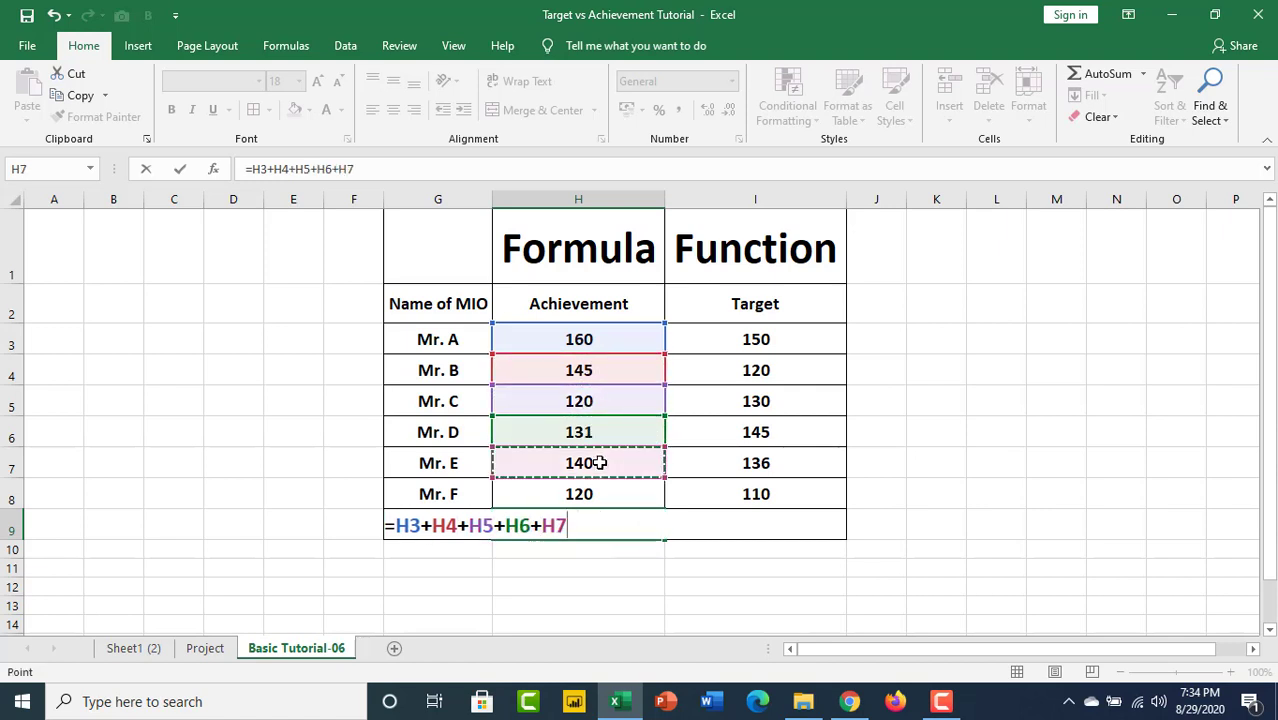
{"action": "type", "text": "+"}
{"action": "left_click", "coordinate": [593, 493]}
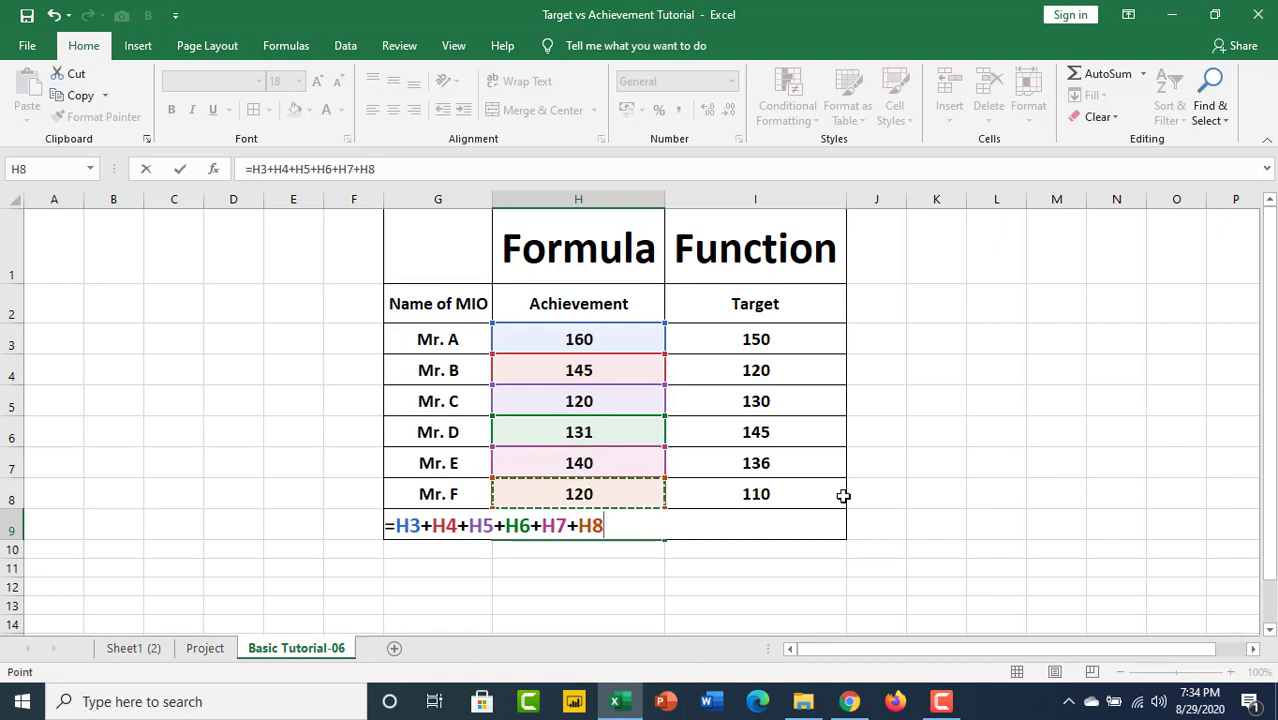
{"action": "key", "text": "Return"}
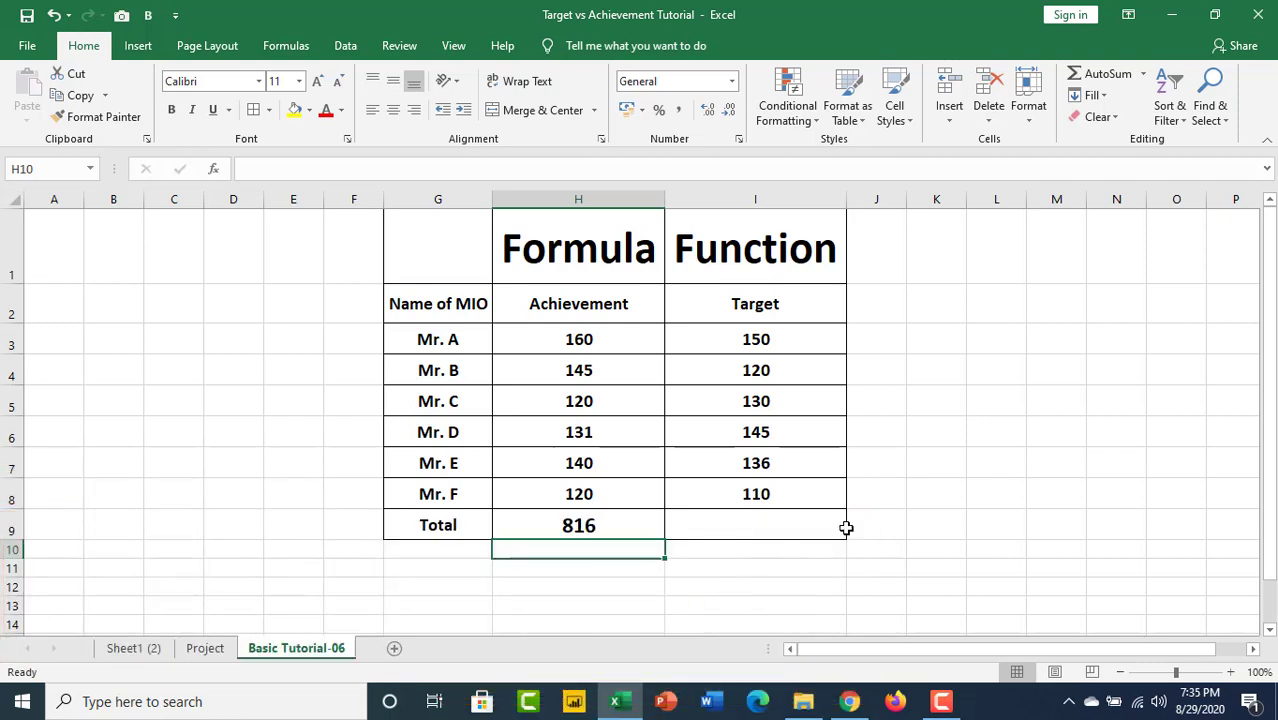
Total the Target column in I9 with the SUM function, entering =SUM(I3:I8).
{"action": "left_click", "coordinate": [798, 520]}
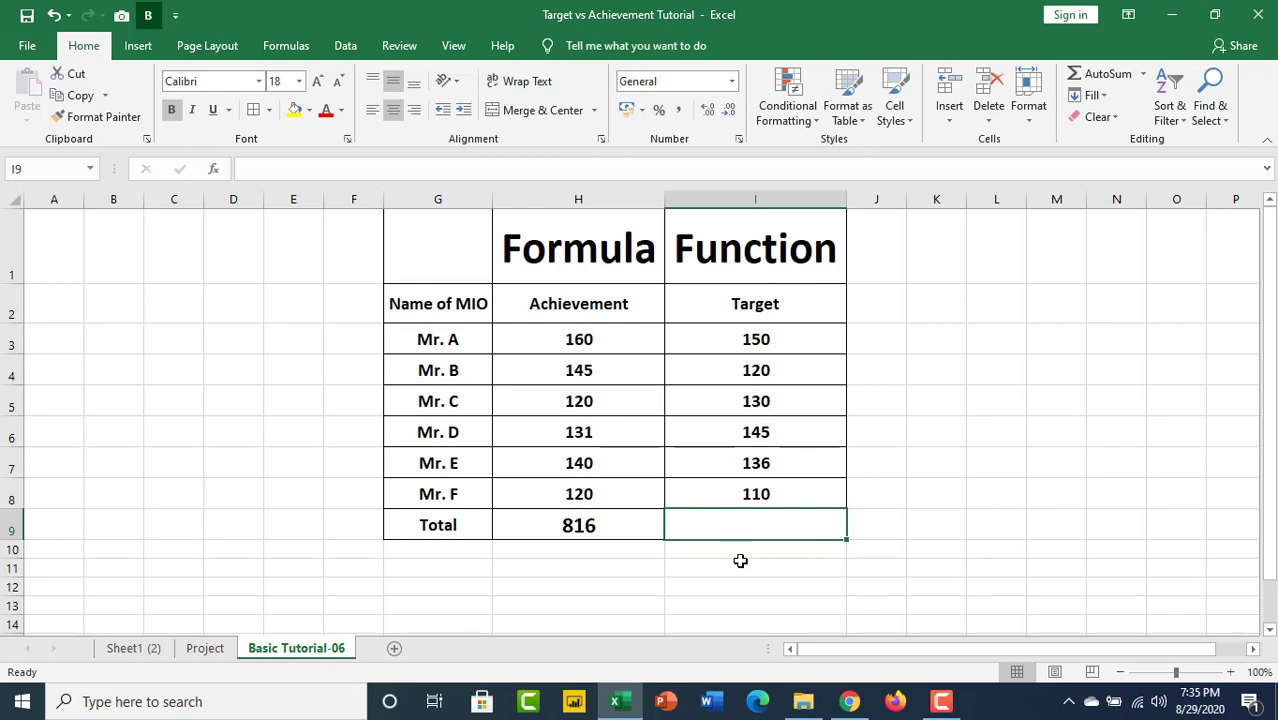
{"action": "type", "text": "="}
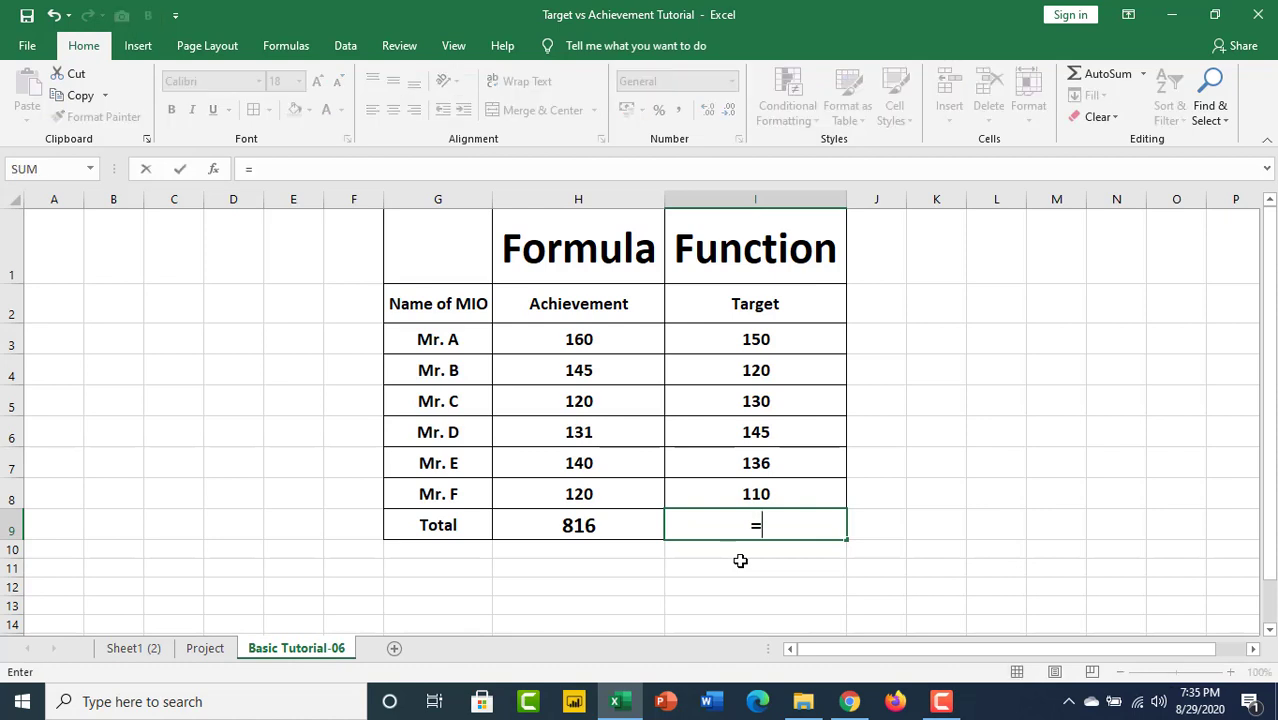
{"action": "type", "text": "su"}
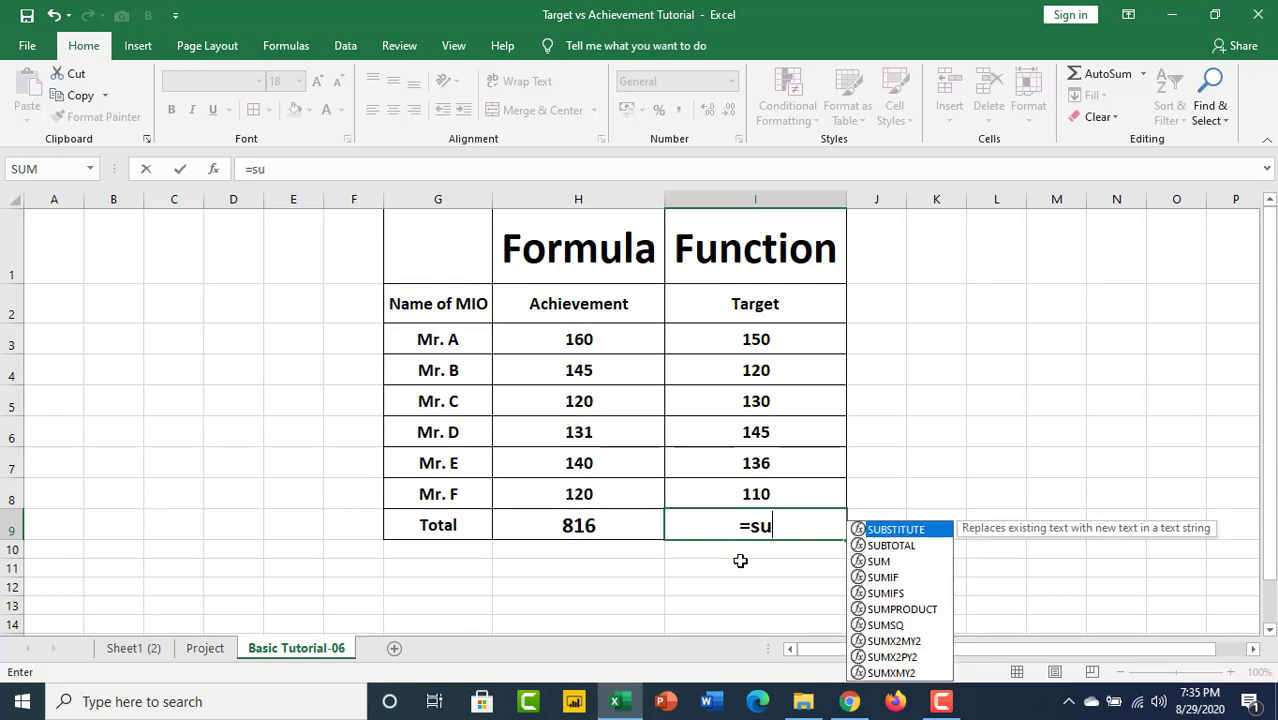
{"action": "type", "text": "m"}
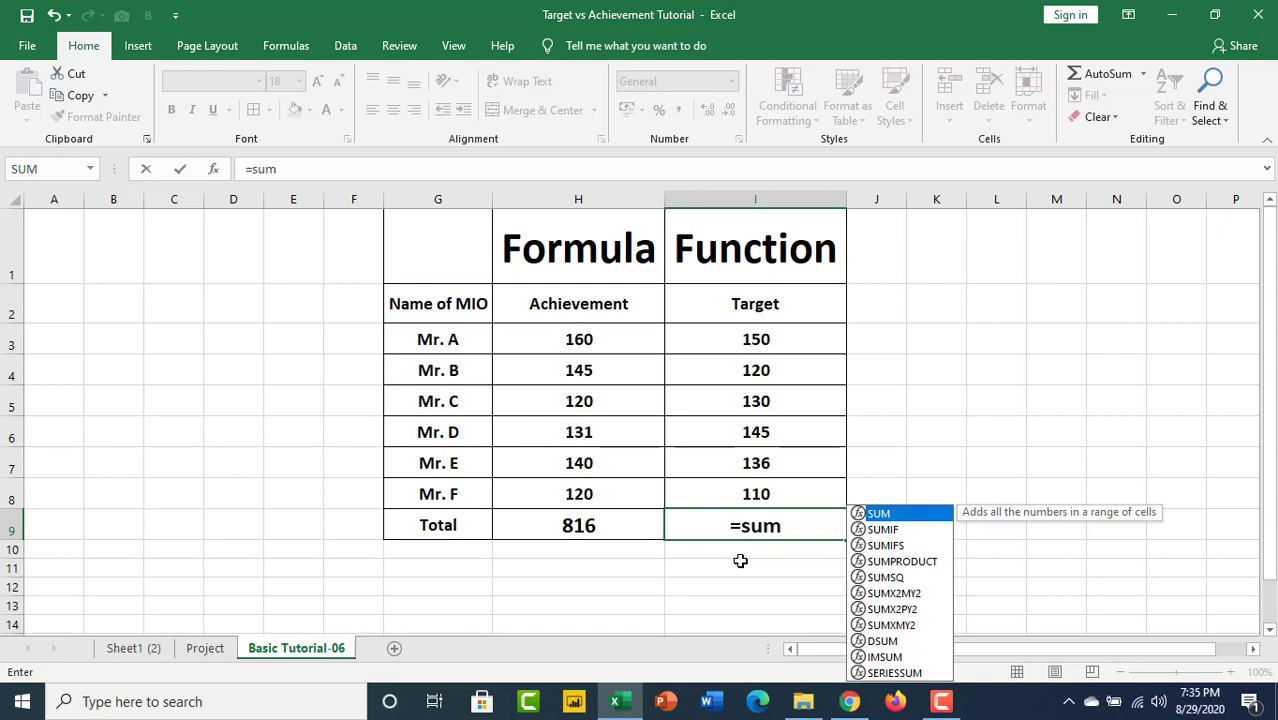
{"action": "key", "text": "Tab"}
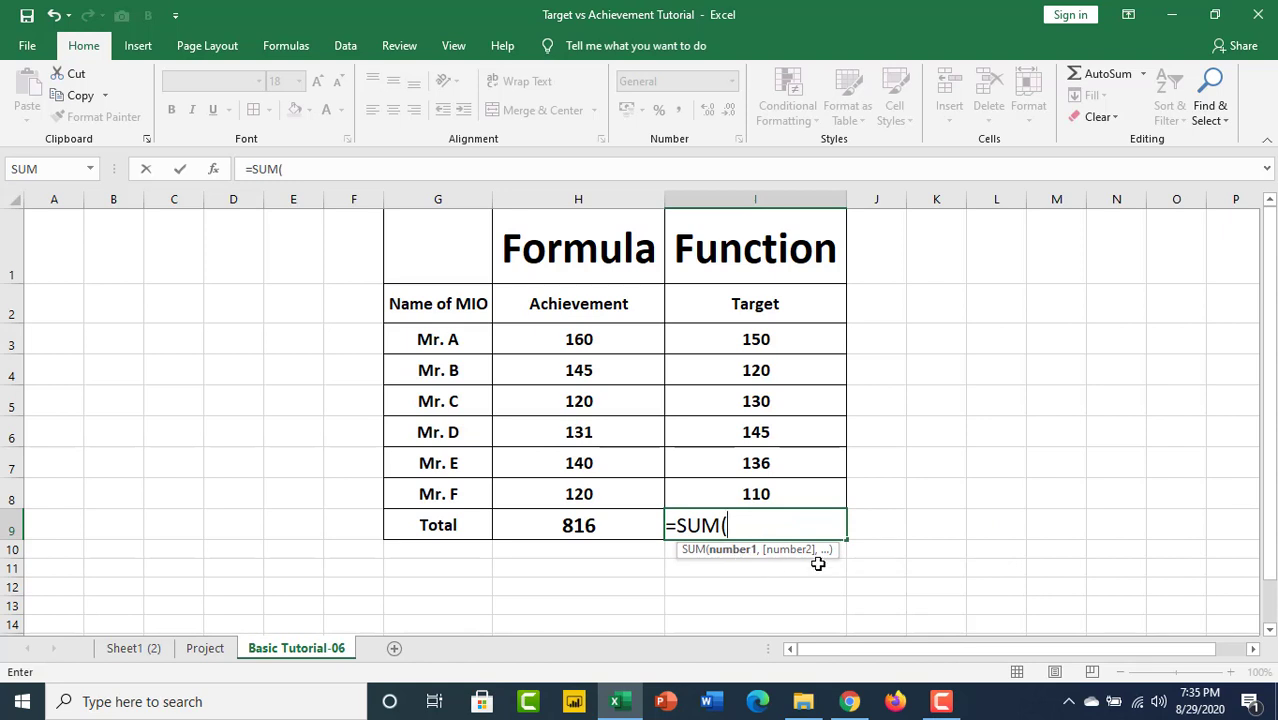
{"action": "left_click_drag", "start_coordinate": [759, 337], "coordinate": [754, 491]}
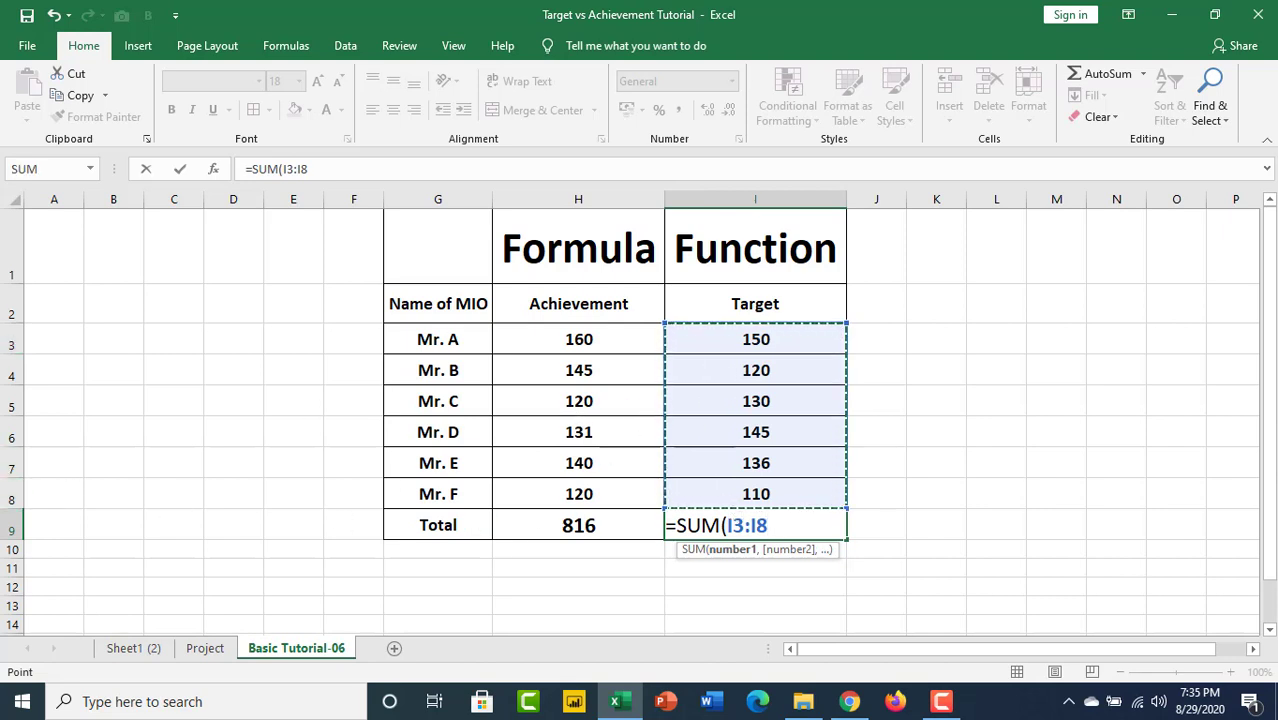
{"action": "type", "text": ")"}
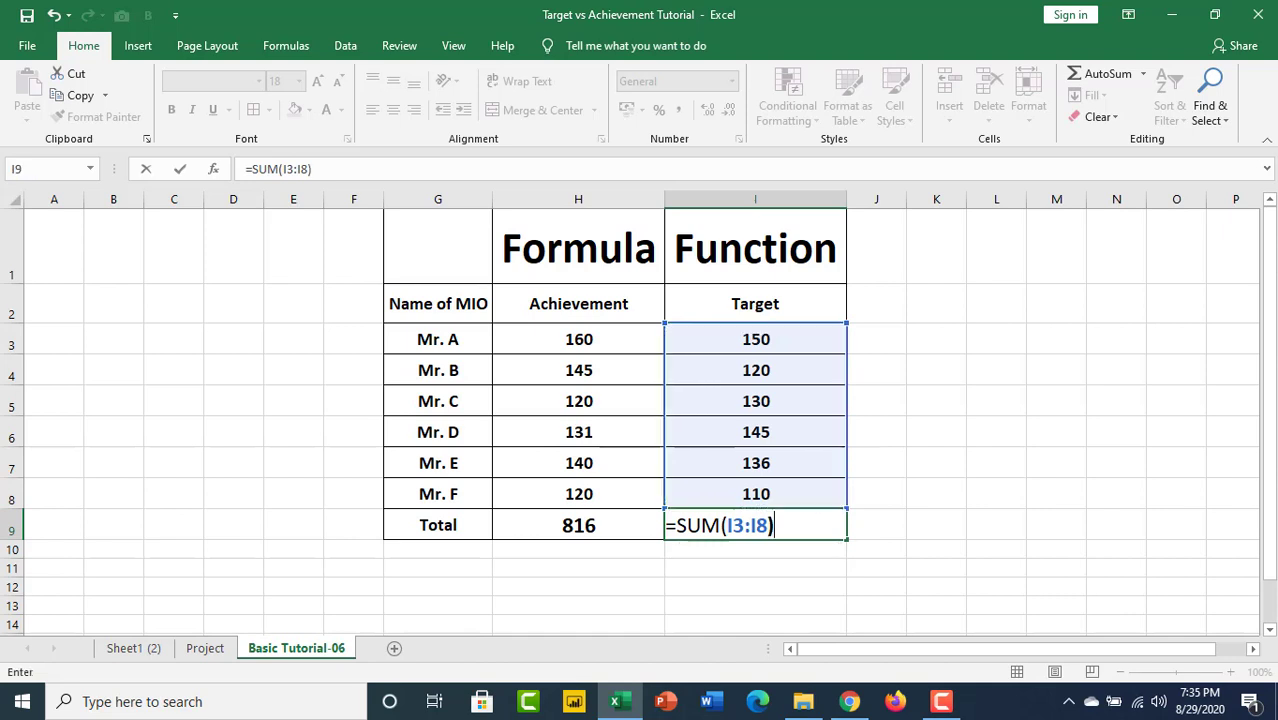
{"action": "key", "text": "Return"}
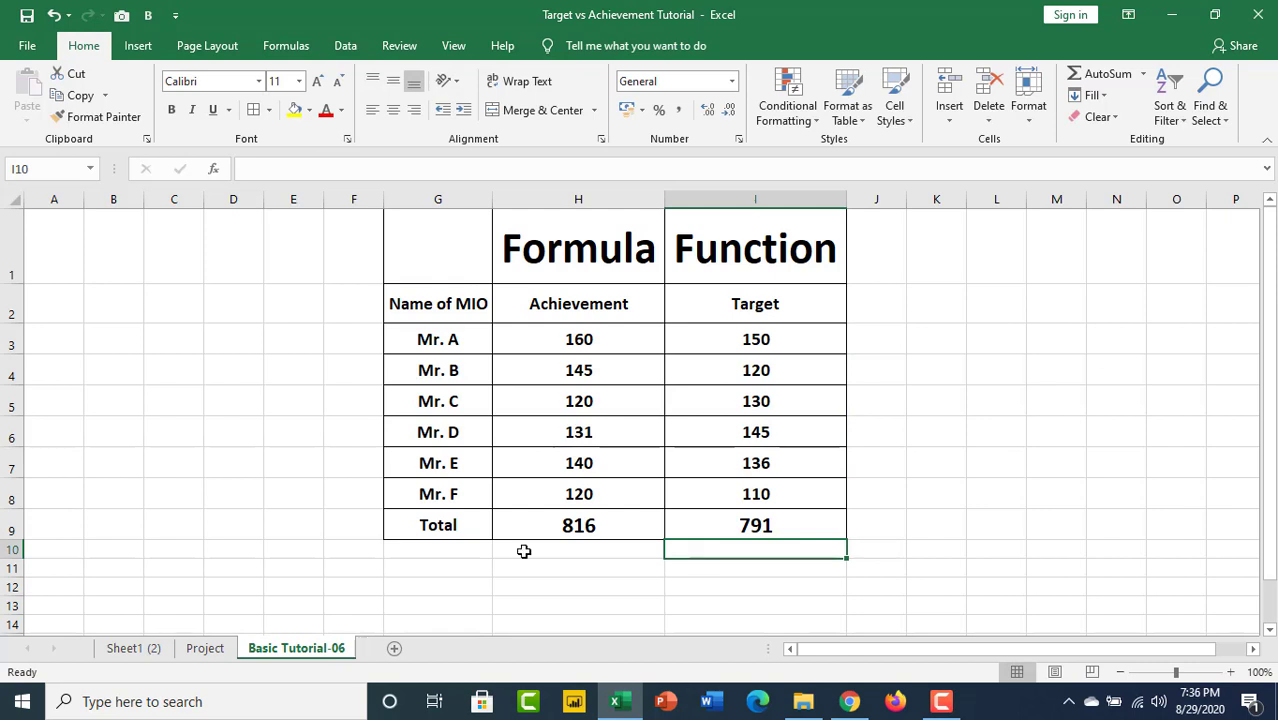
Clear the Target total in cell I9 and undo the deletion.
{"action": "left_click", "coordinate": [748, 531]}
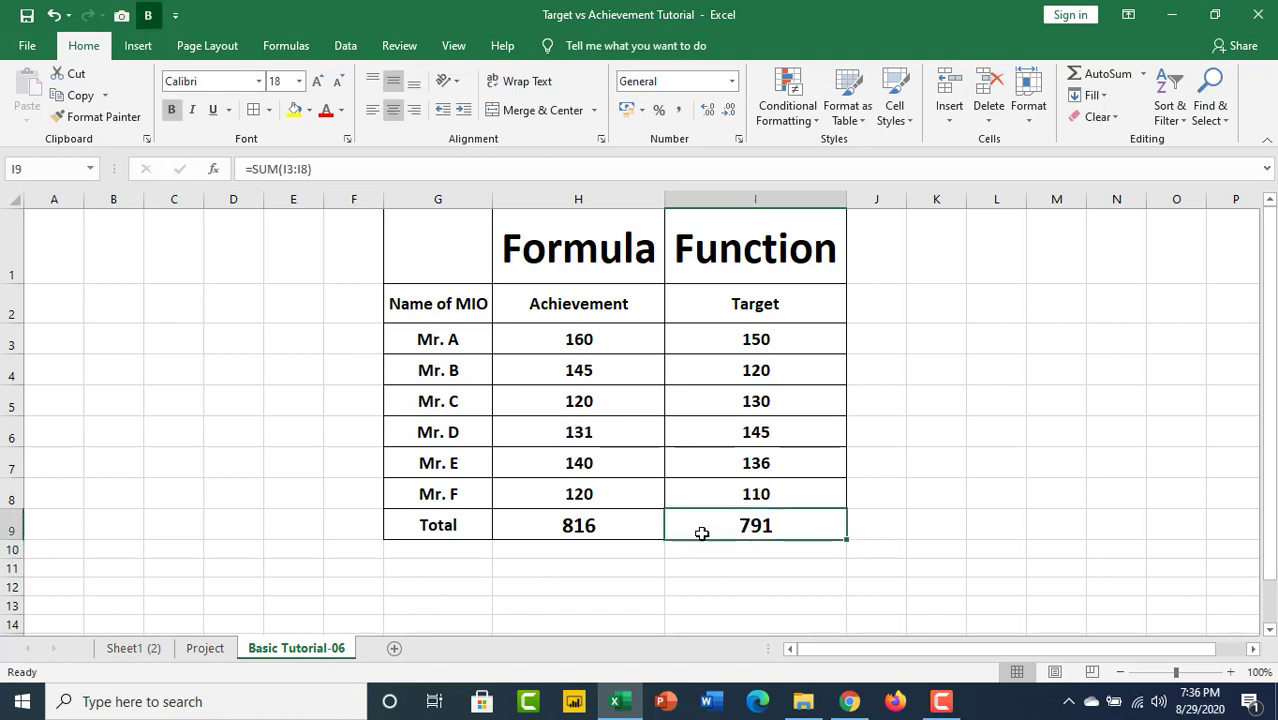
{"action": "key", "text": "BackSpace"}
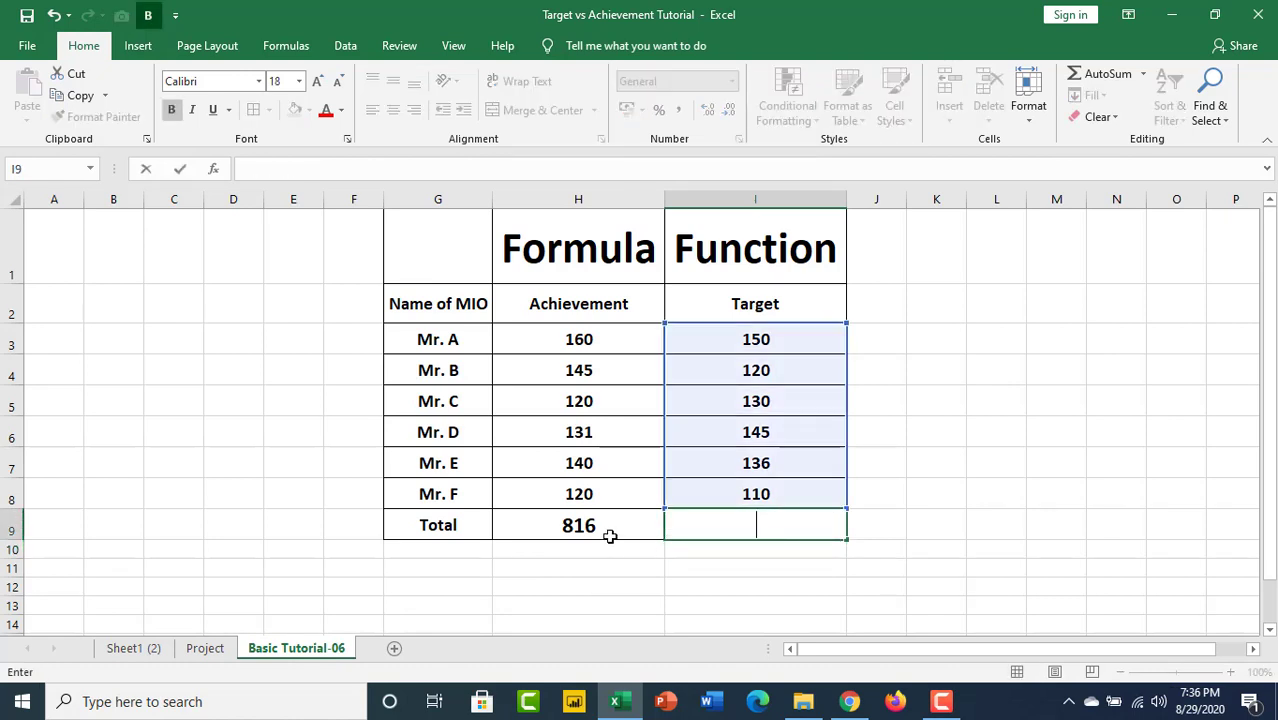
{"action": "left_click", "coordinate": [927, 514]}
{"action": "left_click", "coordinate": [799, 532]}
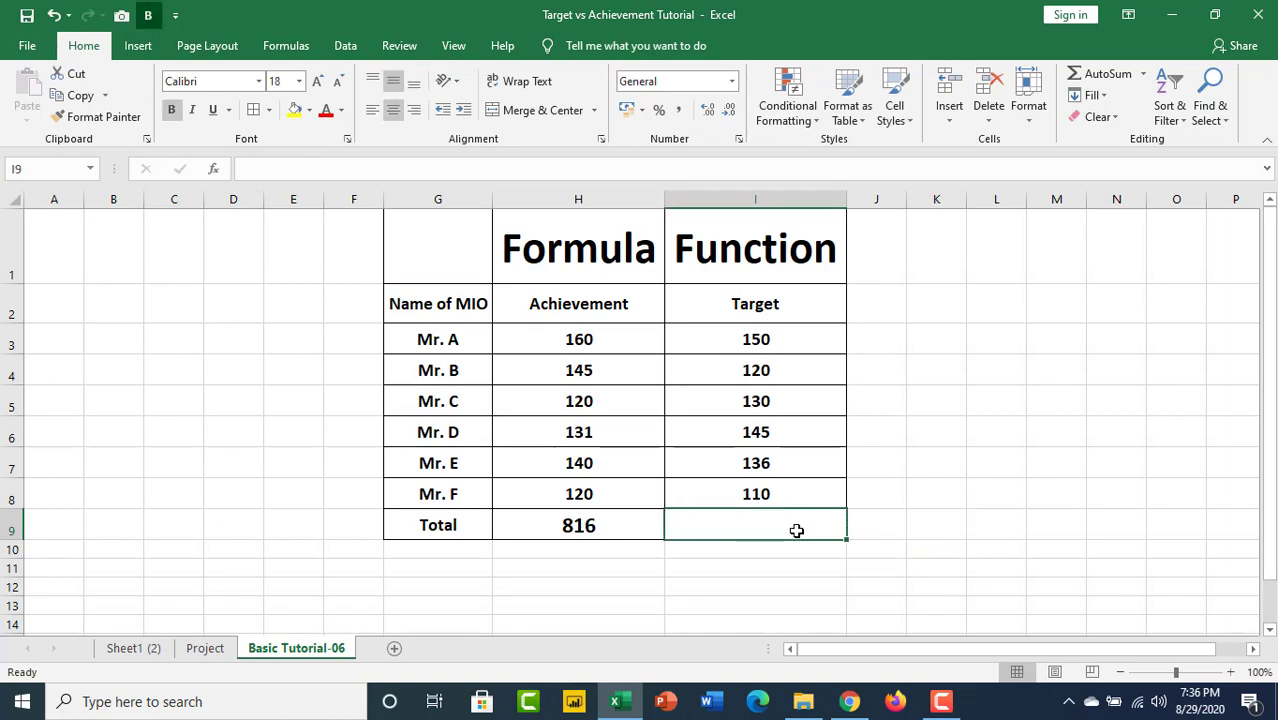
{"action": "key", "text": "ctrl+z"}
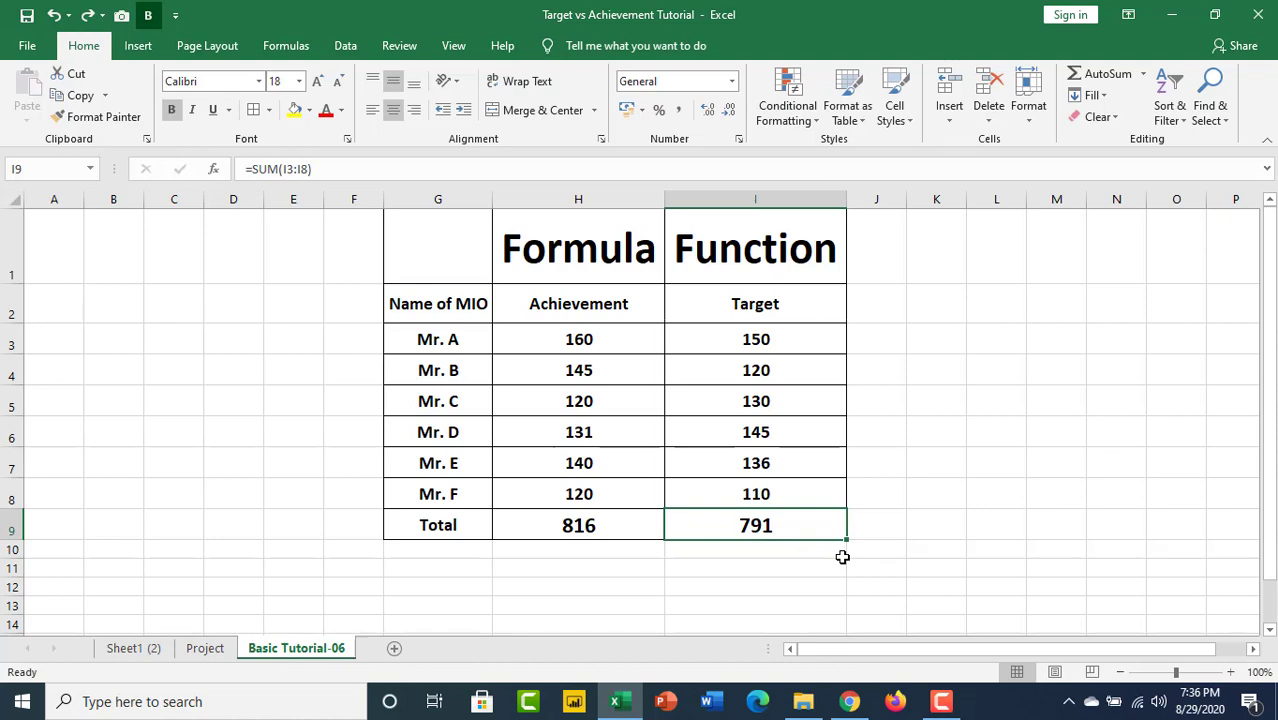
Clear the Target total in I9 and total I3:I8 there again using AutoSum.
{"action": "key", "text": "BackSpace"}
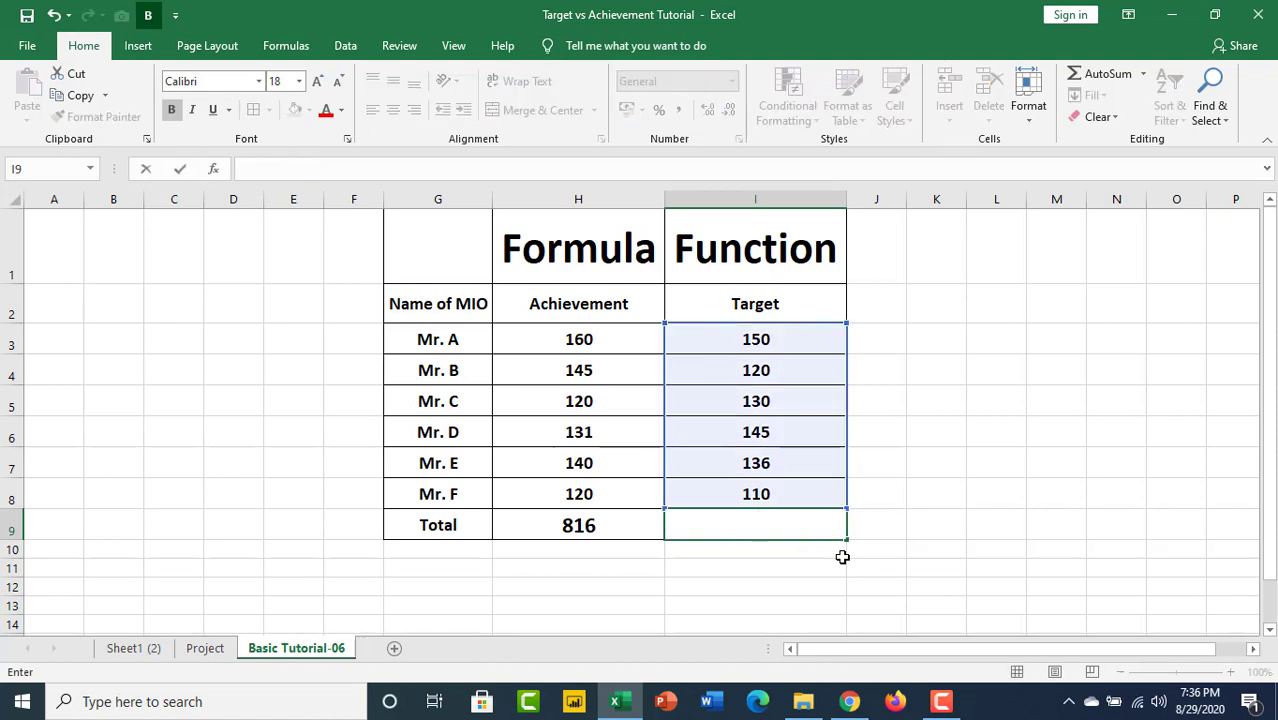
{"action": "left_click", "coordinate": [990, 494]}
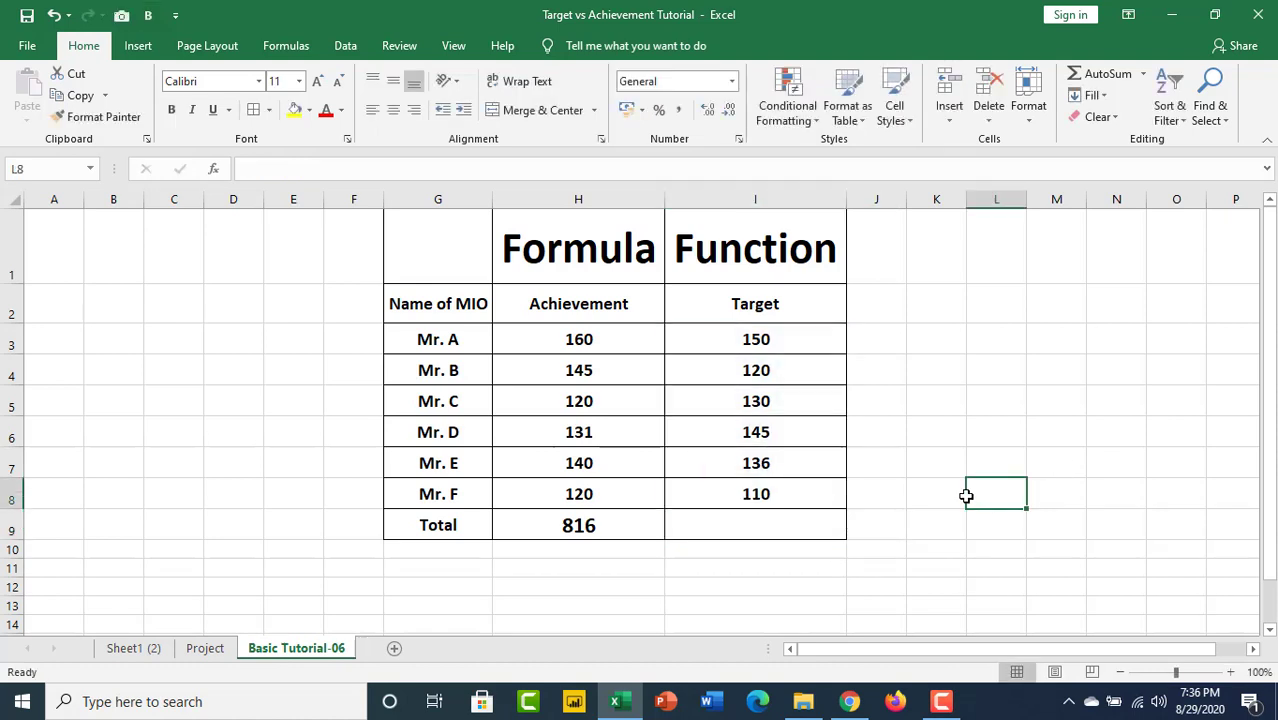
{"action": "left_click", "coordinate": [752, 525]}
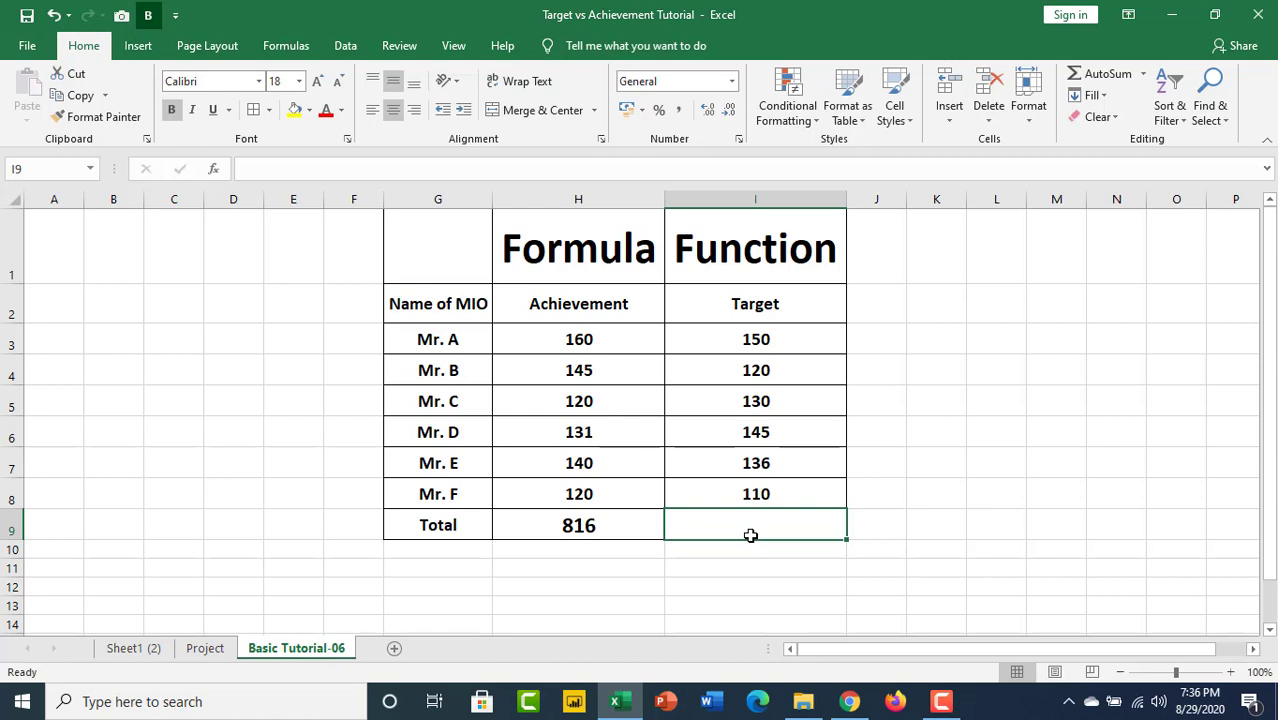
{"action": "key", "text": "alt+equal"}
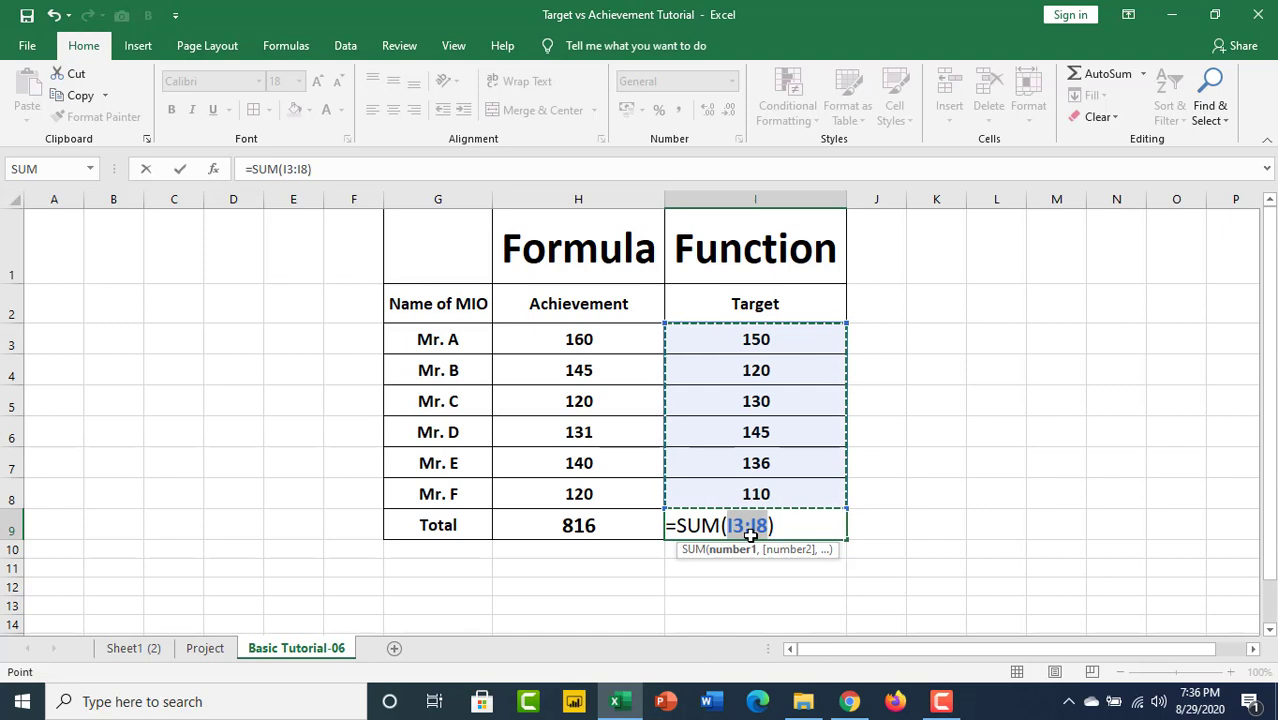
{"action": "key", "text": "Return"}
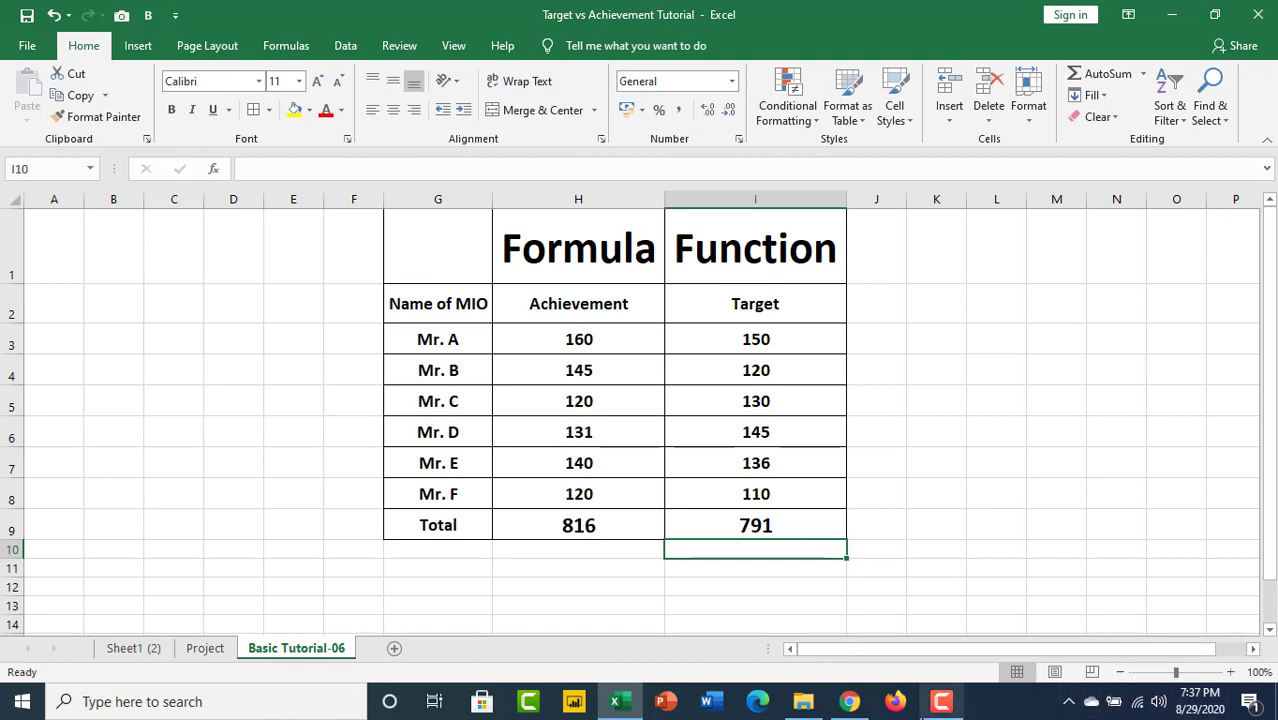
{"action": "left_click", "coordinate": [940, 703]}
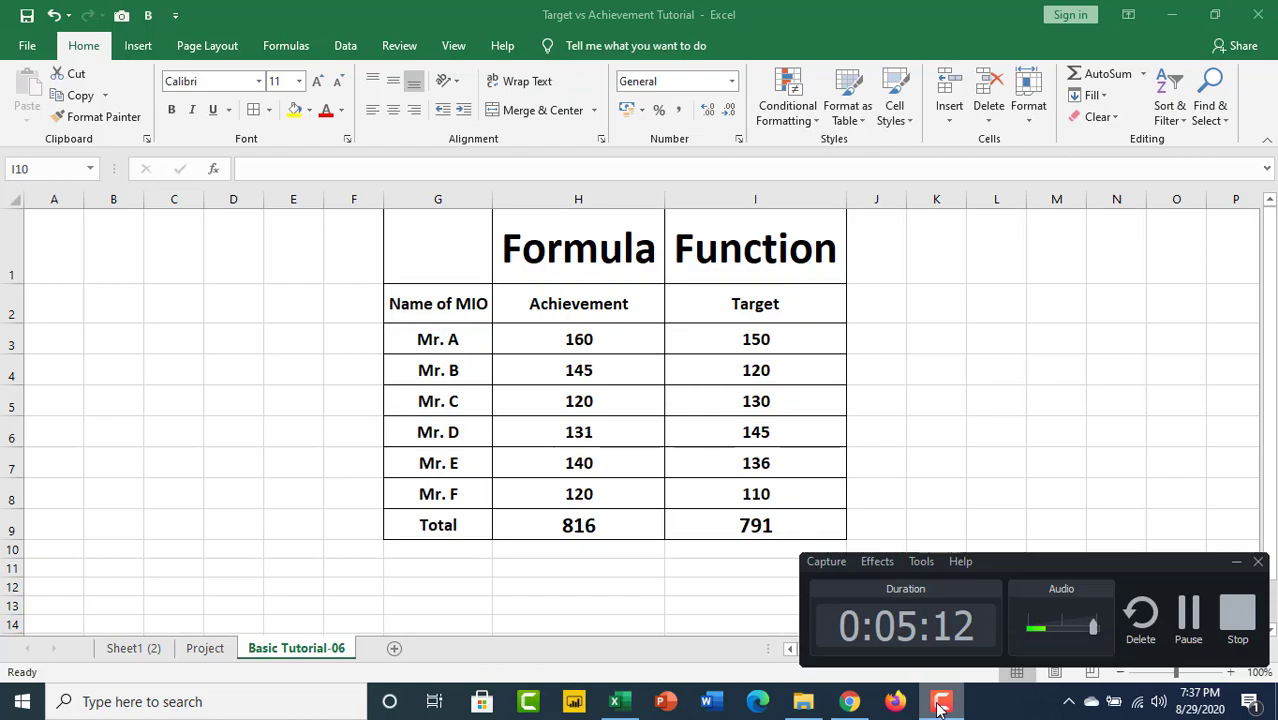
{"action": "left_click", "coordinate": [1237, 612]}
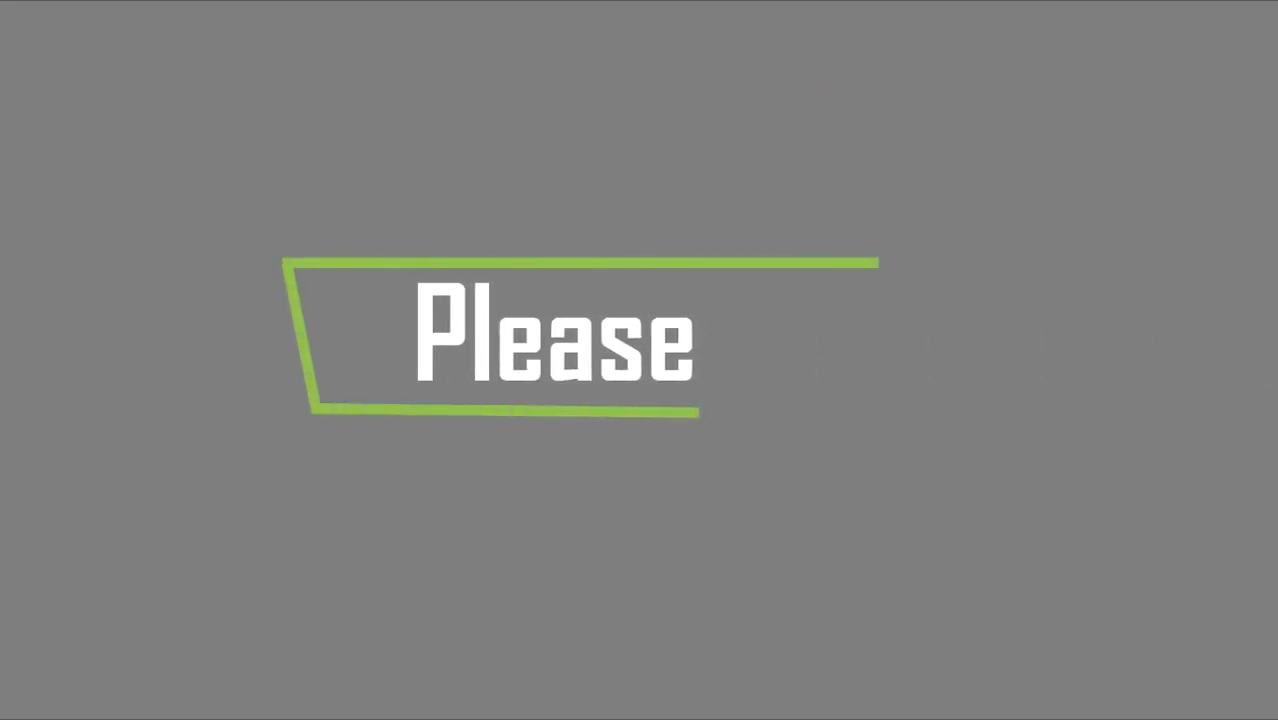